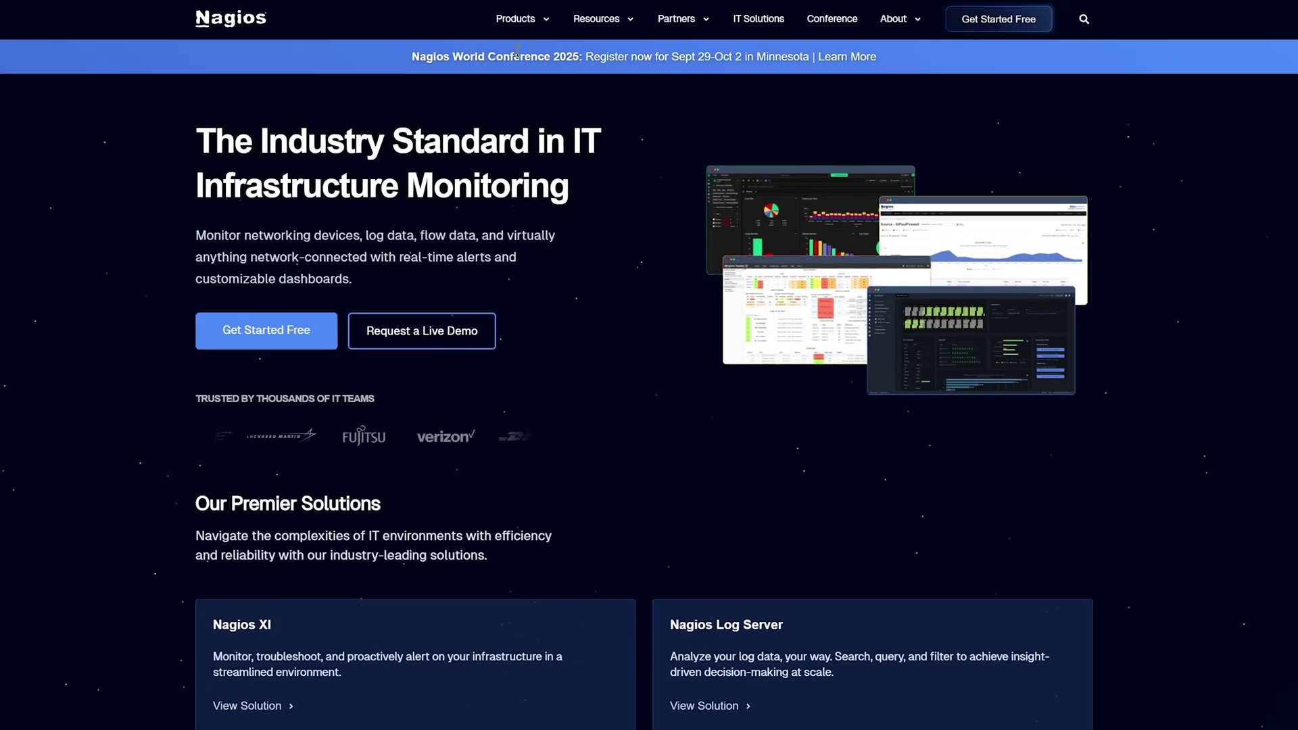
# Go to the Nagios Network Analyzer free download page and scroll to the VMware OVA card.
pyautogui.moveTo(523, 22)
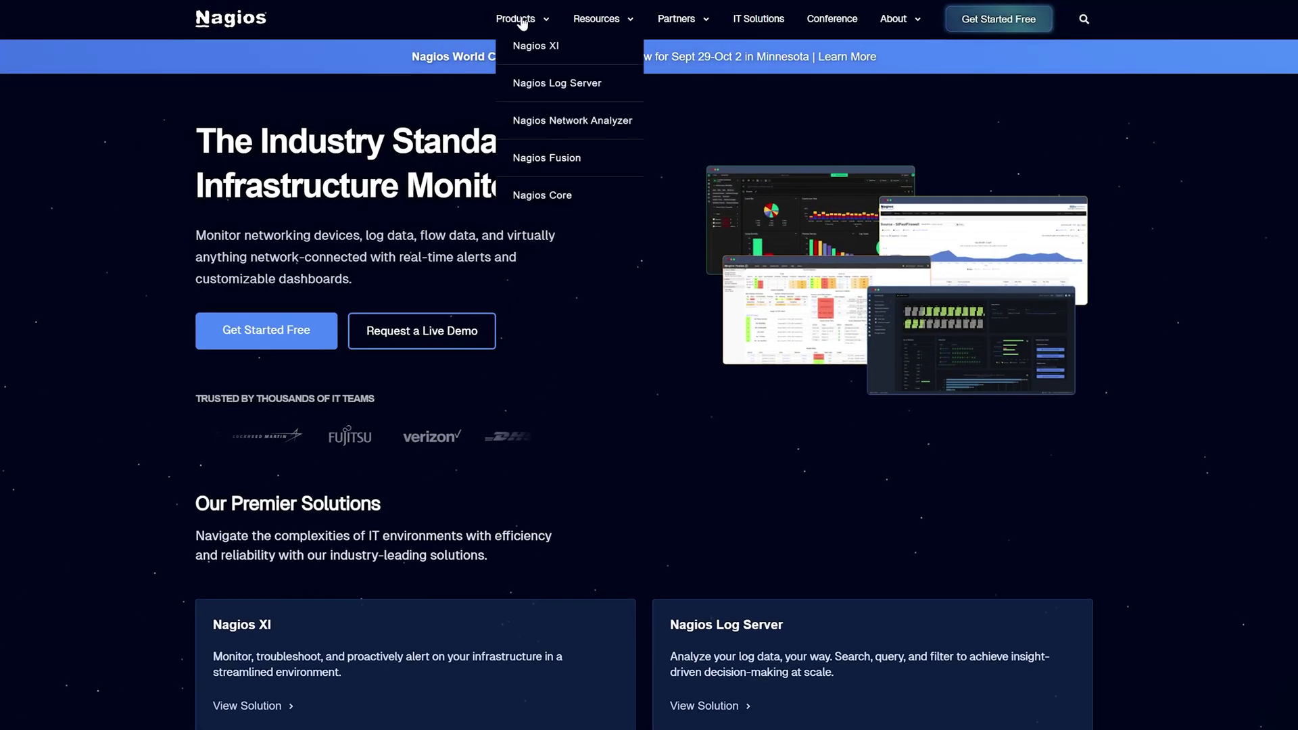
pyautogui.click(548, 122)
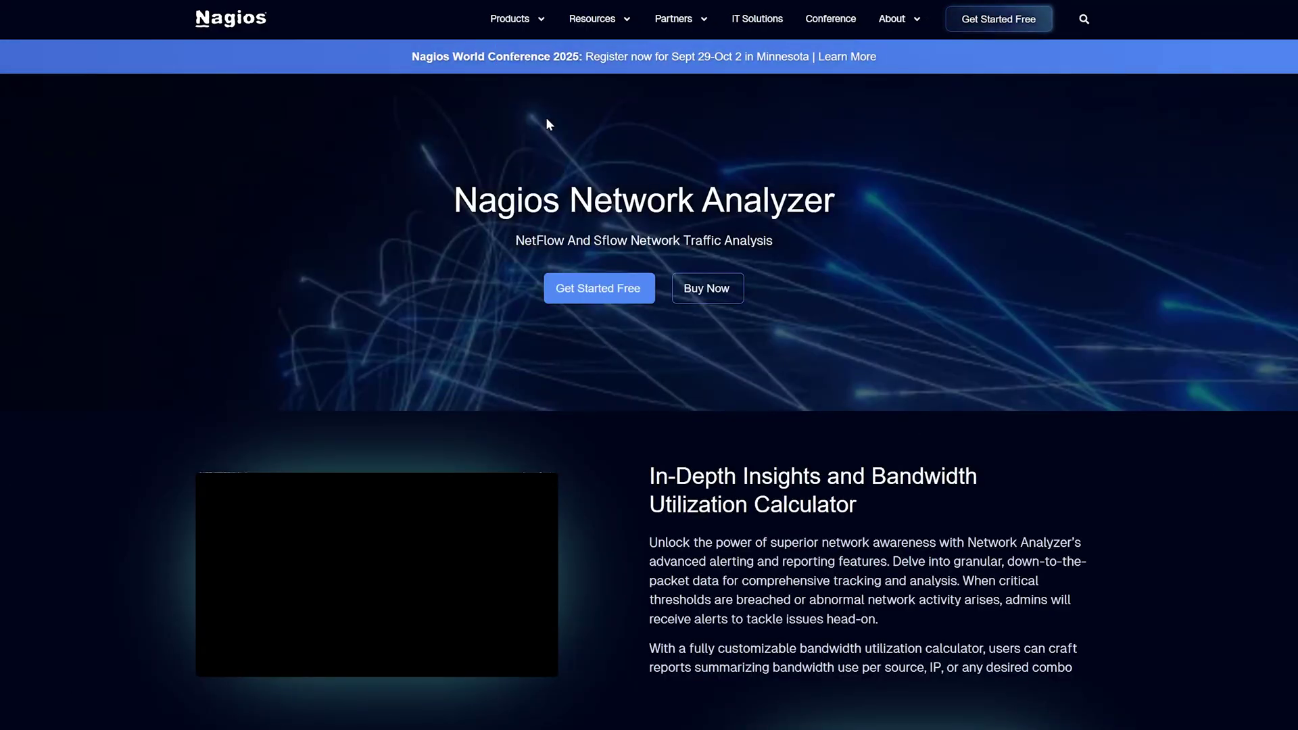
pyautogui.click(581, 288)
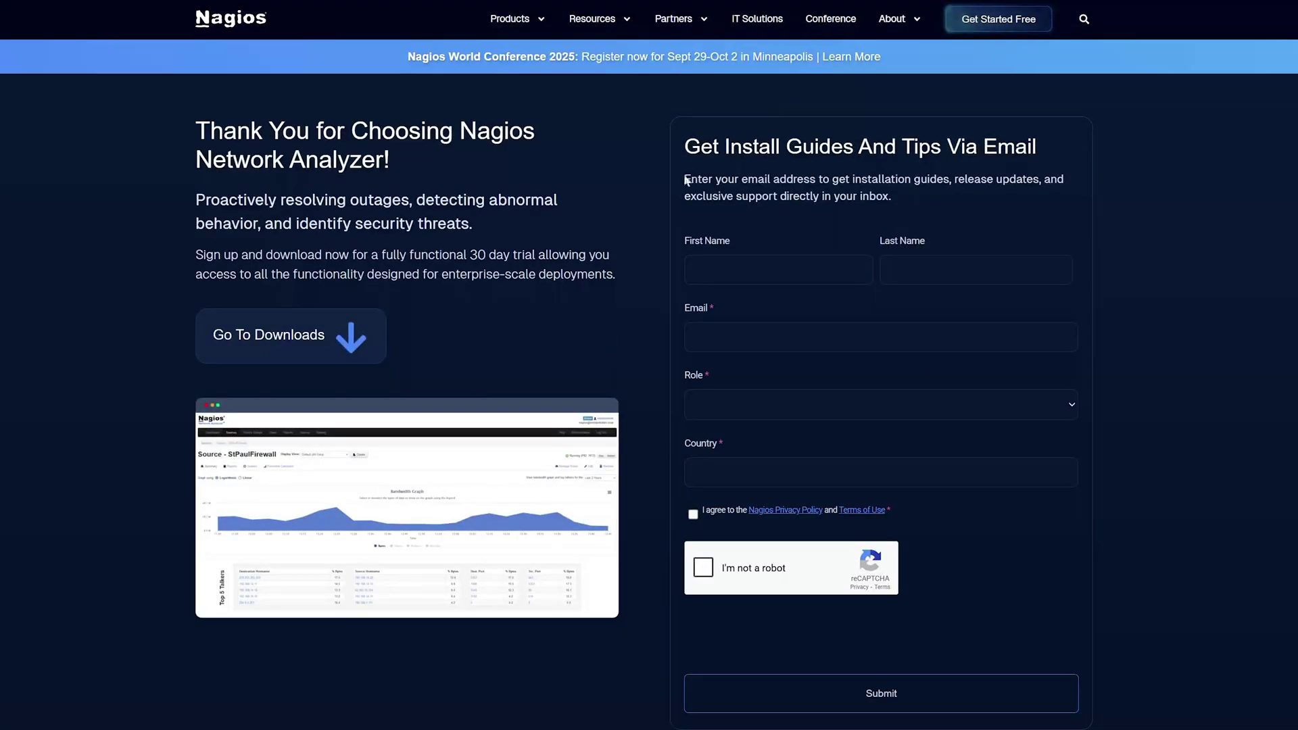
pyautogui.scroll(-3, 639, 253)
pyautogui.scroll(-5, 639, 253)
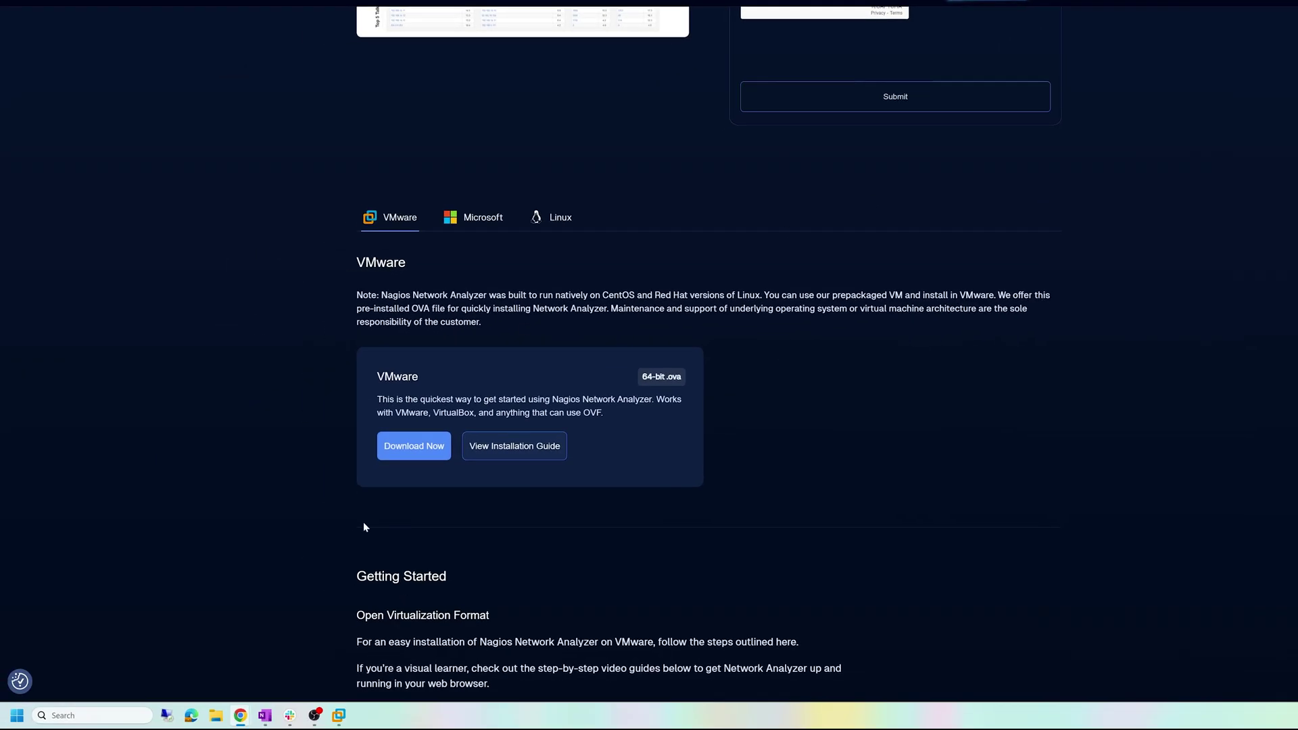
# In VMware Workstation, open the nagiosna-2024R2-64 OVA from the Downloads folder.
pyautogui.moveTo(335, 714)
pyautogui.click(322, 637)
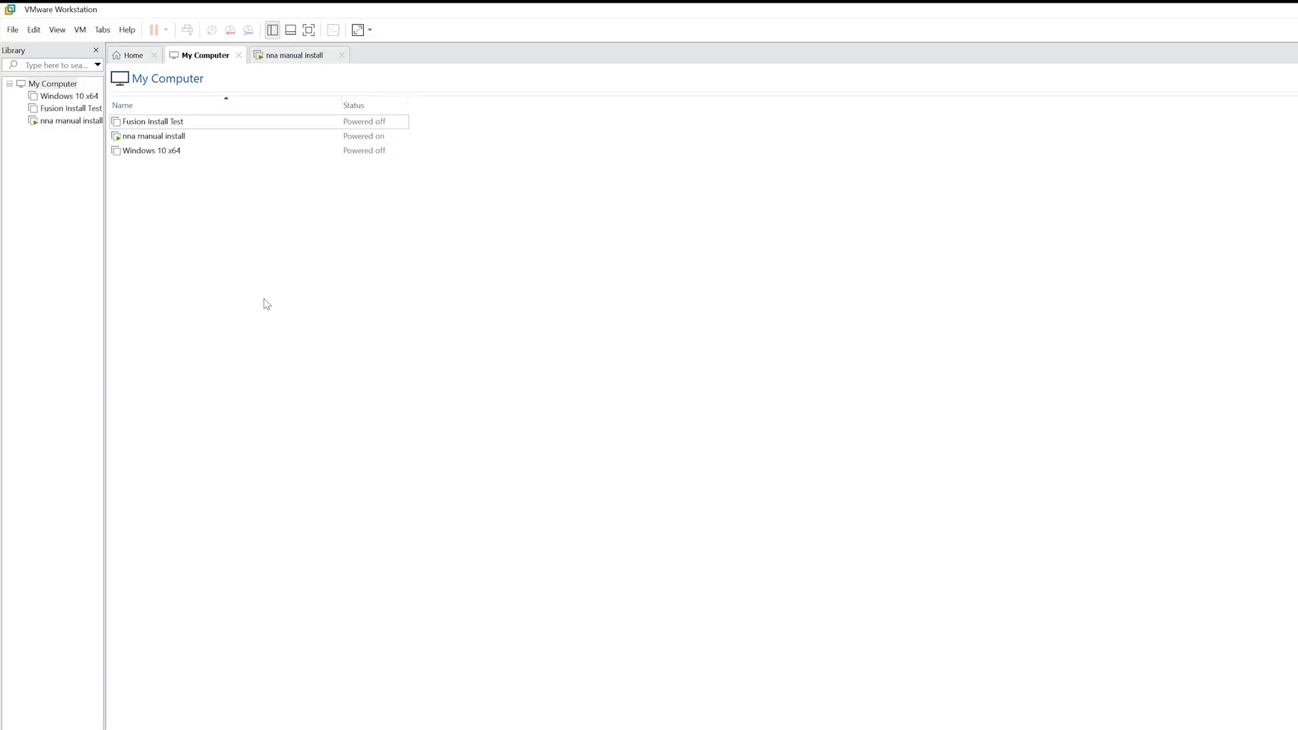
pyautogui.click(14, 31)
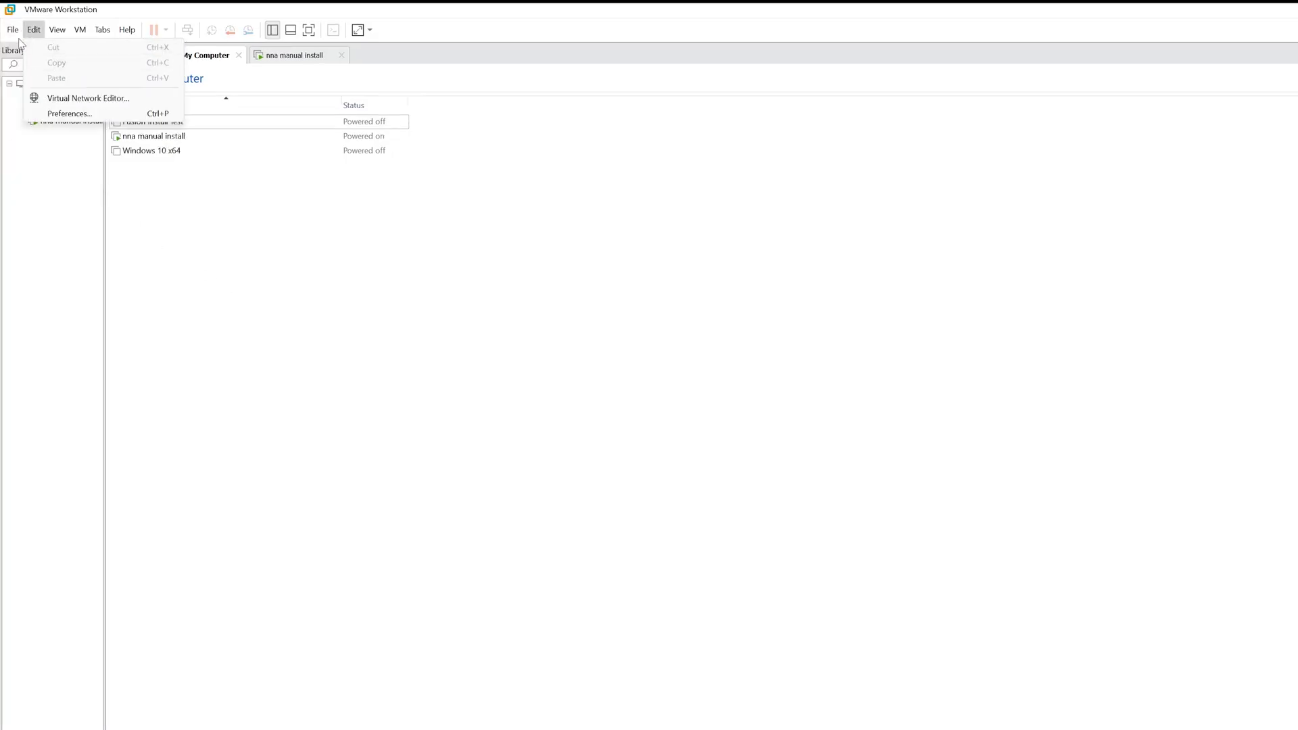
pyautogui.click(30, 78)
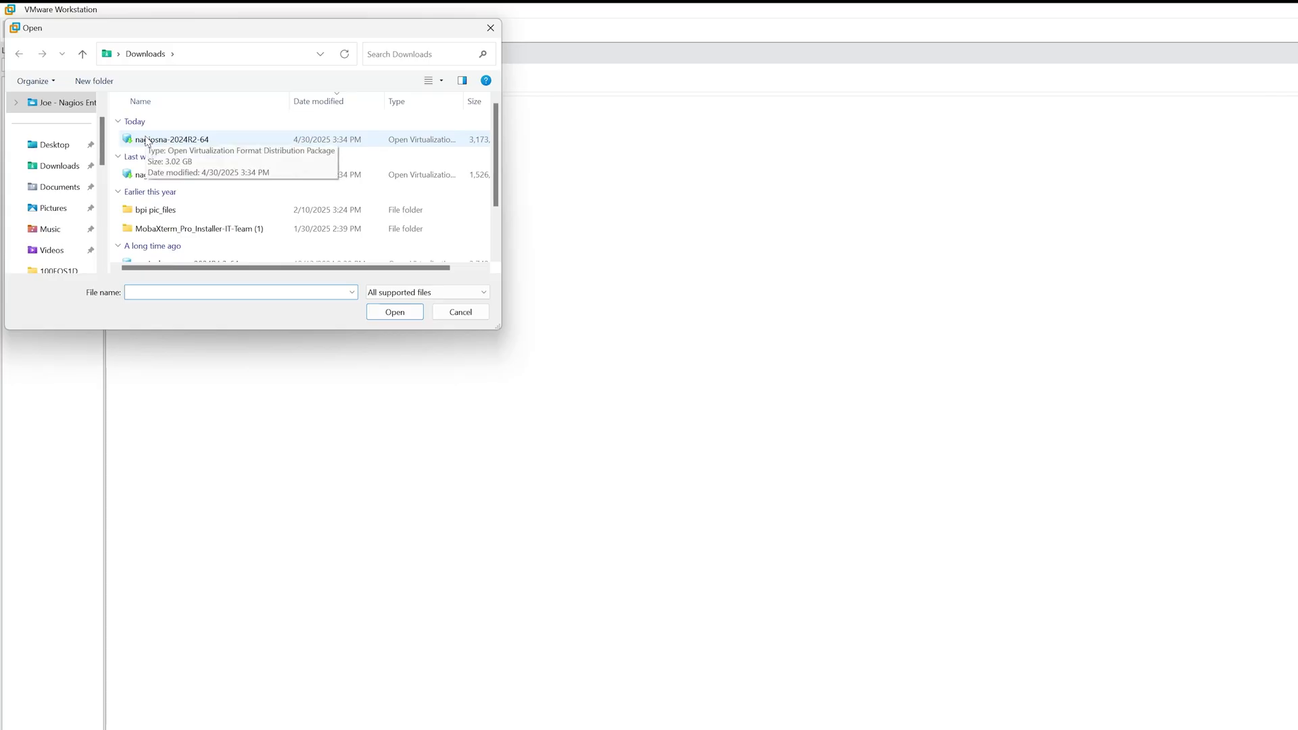
pyautogui.click(145, 140)
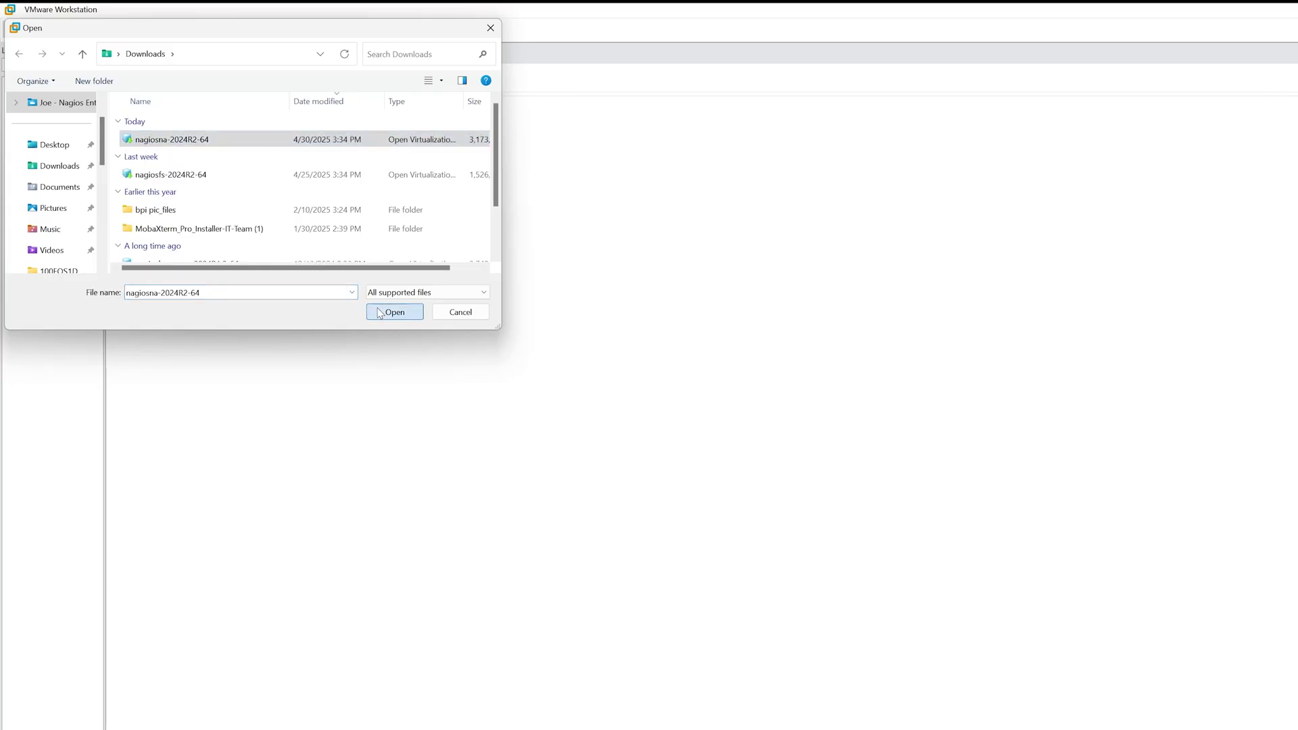
pyautogui.click(380, 312)
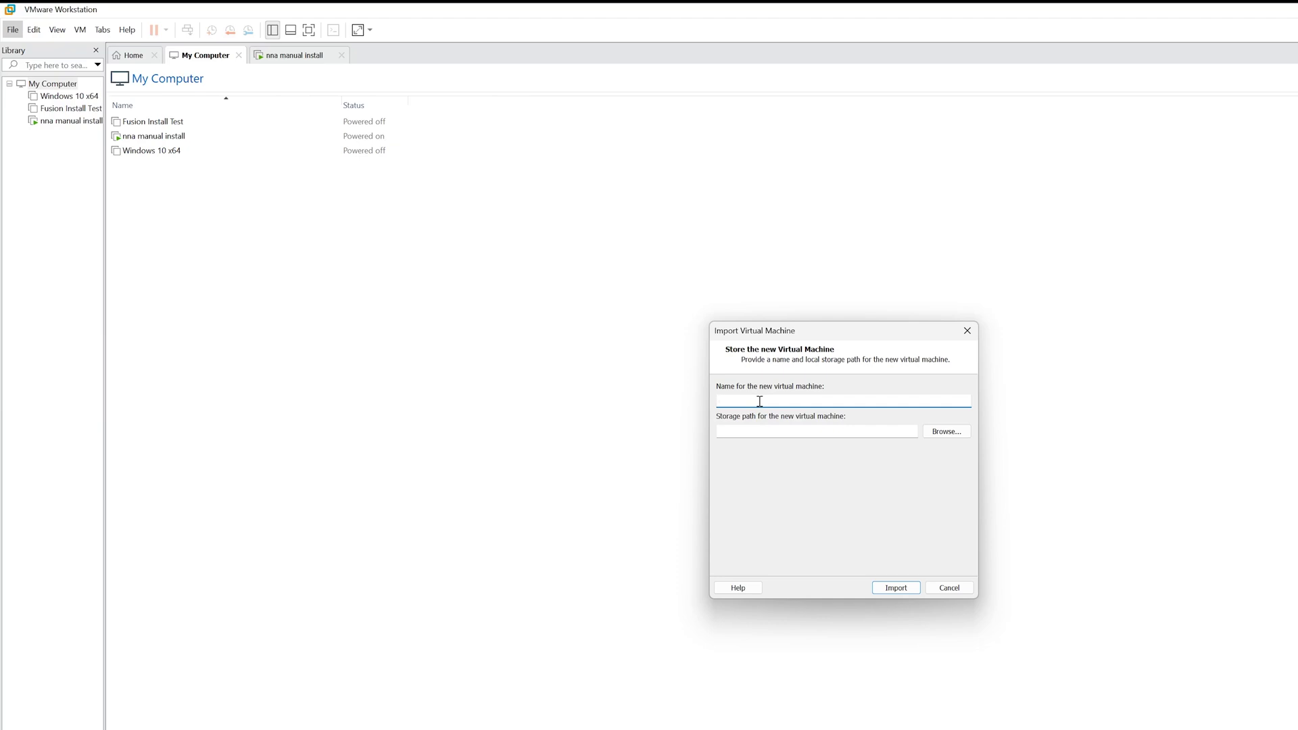
# Name the new virtual machine 'NNA Test Install' and run the import.
pyautogui.write('NNA')
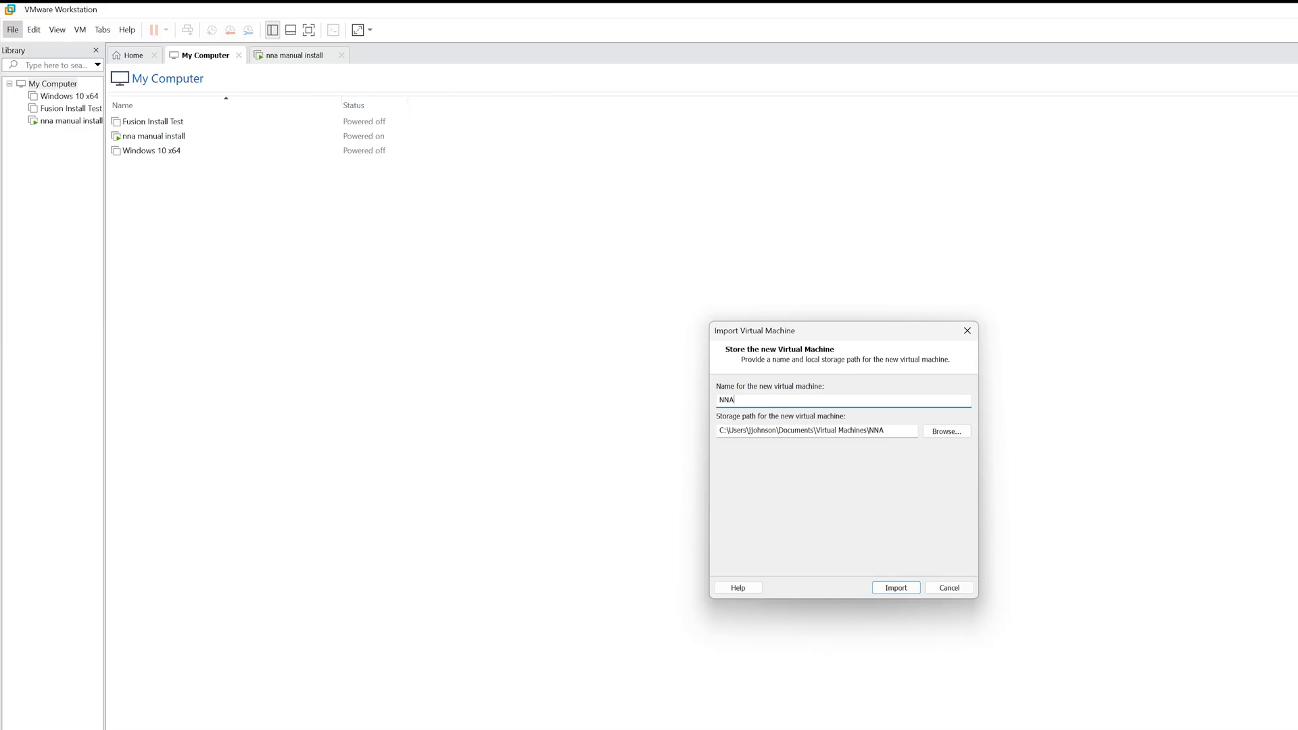
pyautogui.write(' Test Install')
pyautogui.click(893, 587)
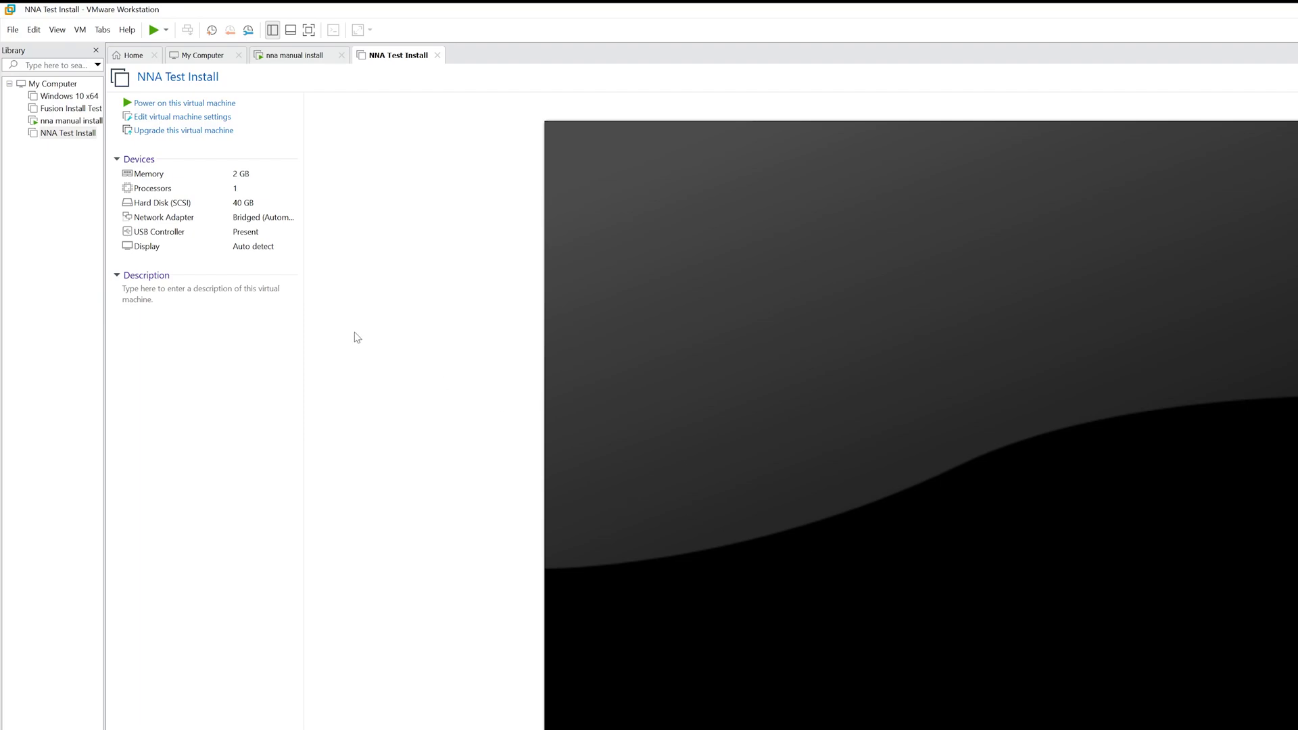
pyautogui.click(156, 120)
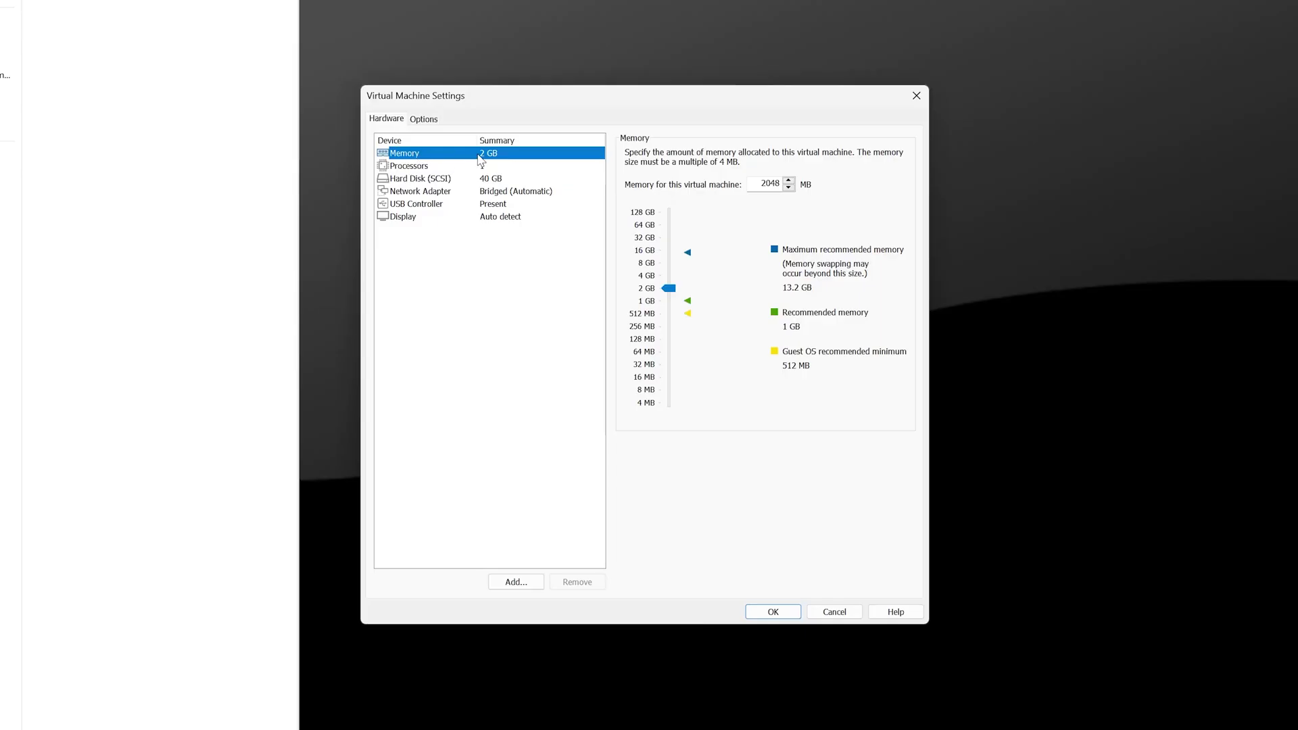
pyautogui.click(427, 167)
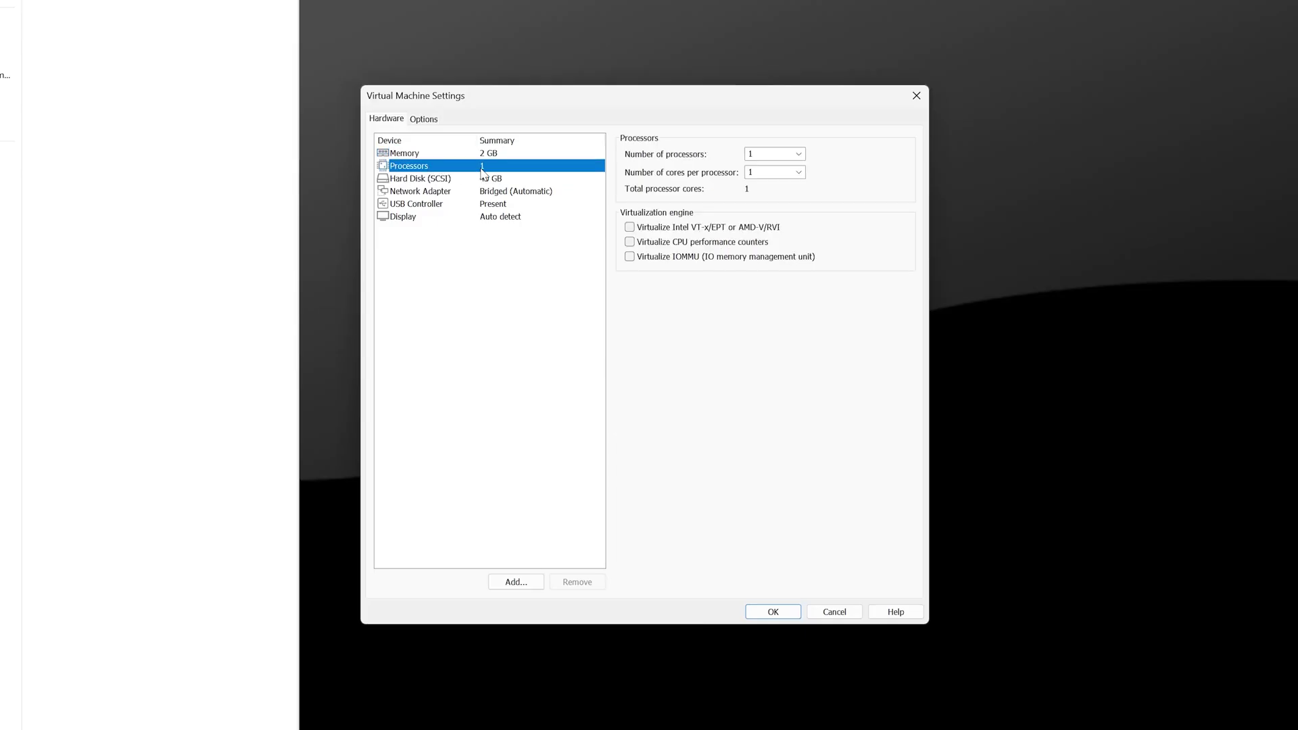
pyautogui.click(434, 180)
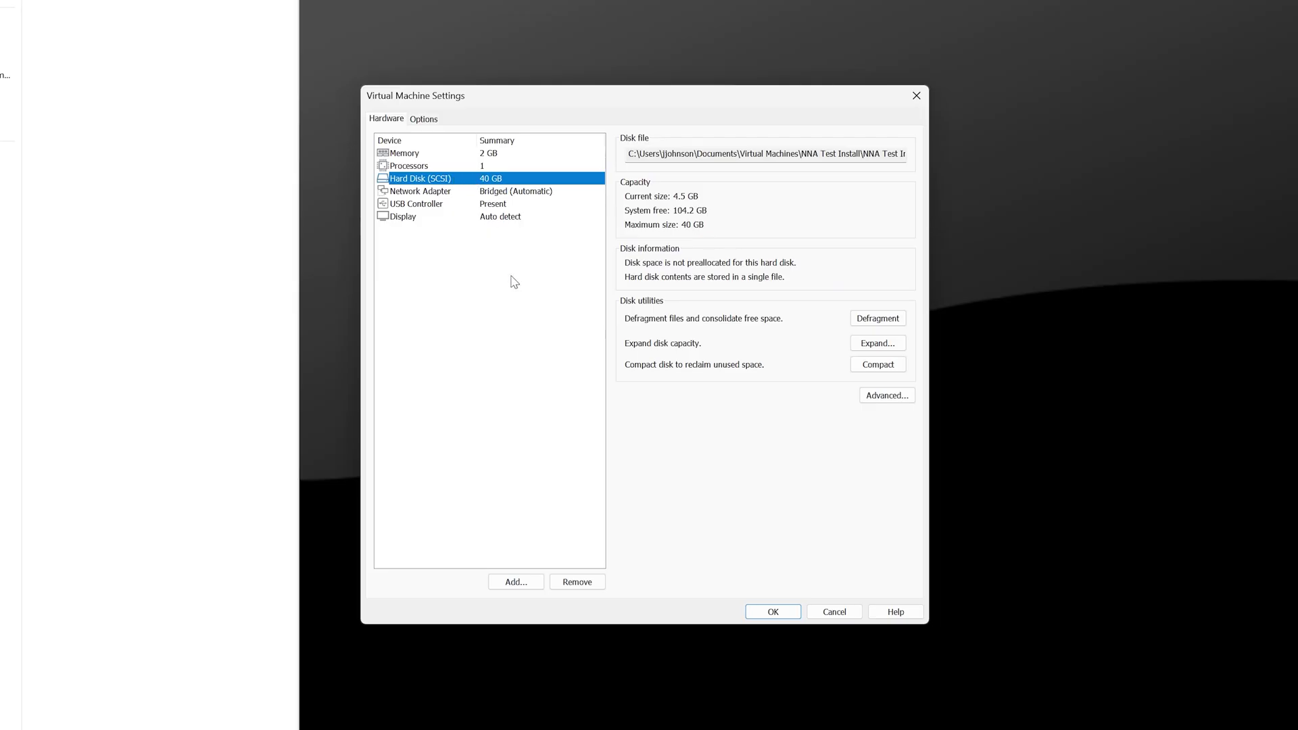
pyautogui.click(765, 611)
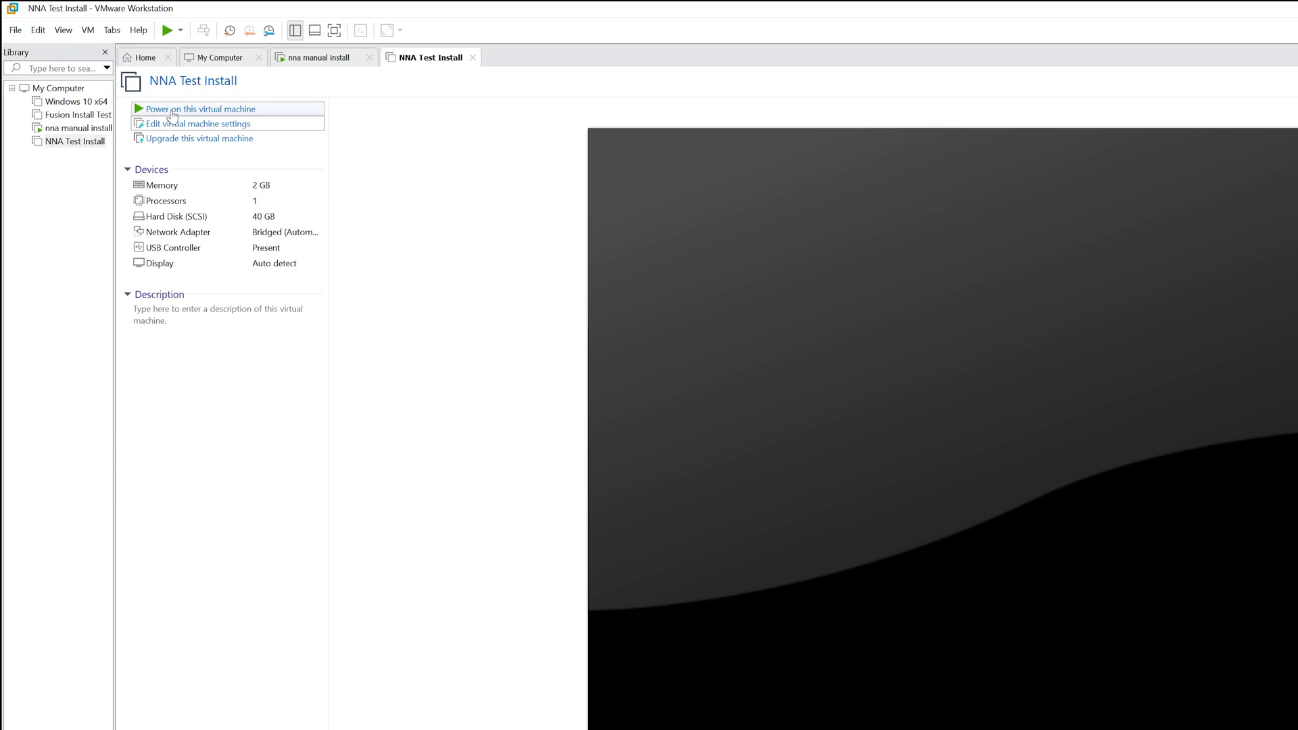
# Power on NNA Test Install and log in at the console as root with the default password.
pyautogui.click(172, 110)
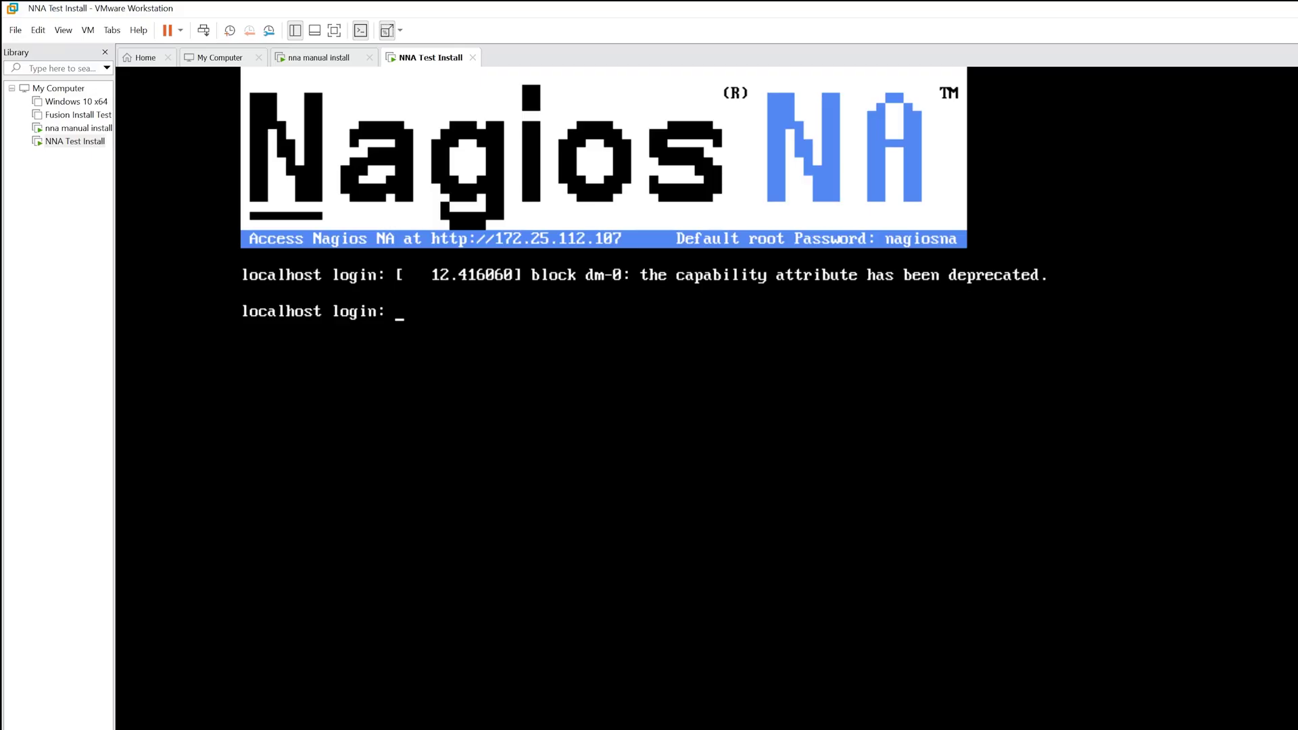
pyautogui.press('Return')
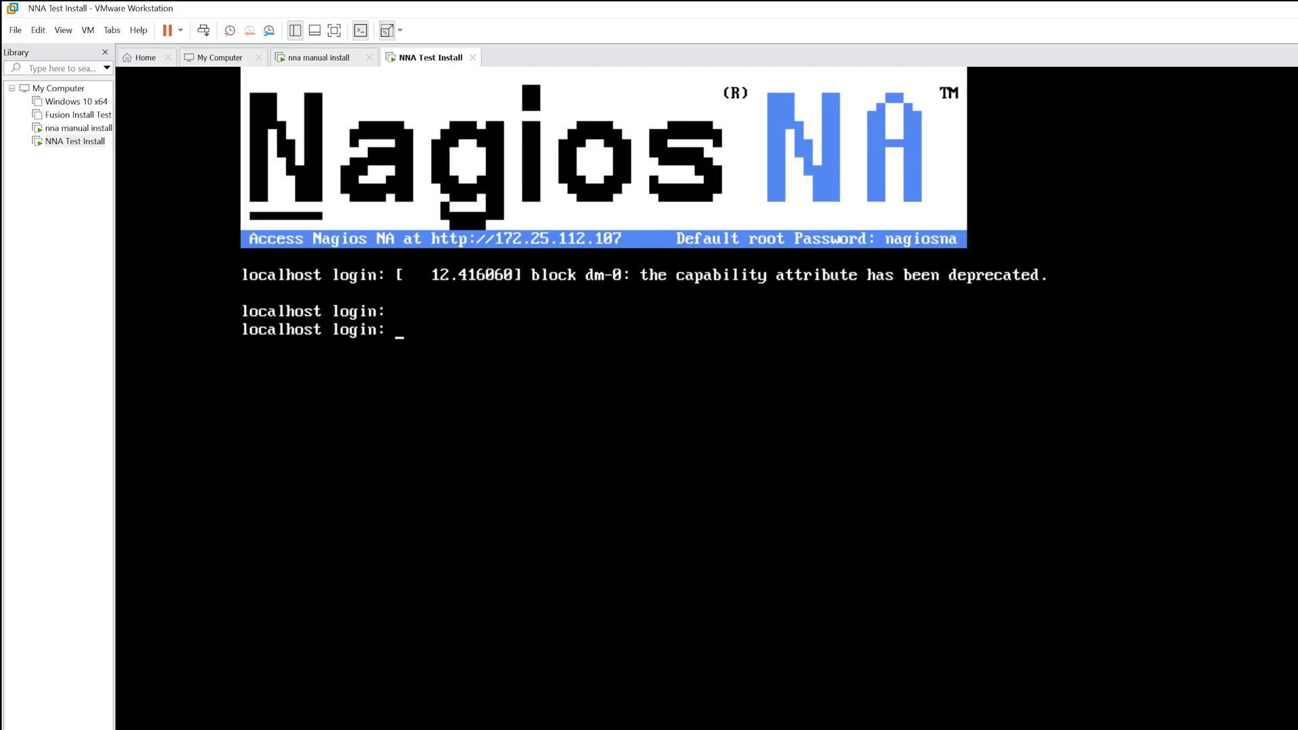
pyautogui.write('root')
pyautogui.press('Return')
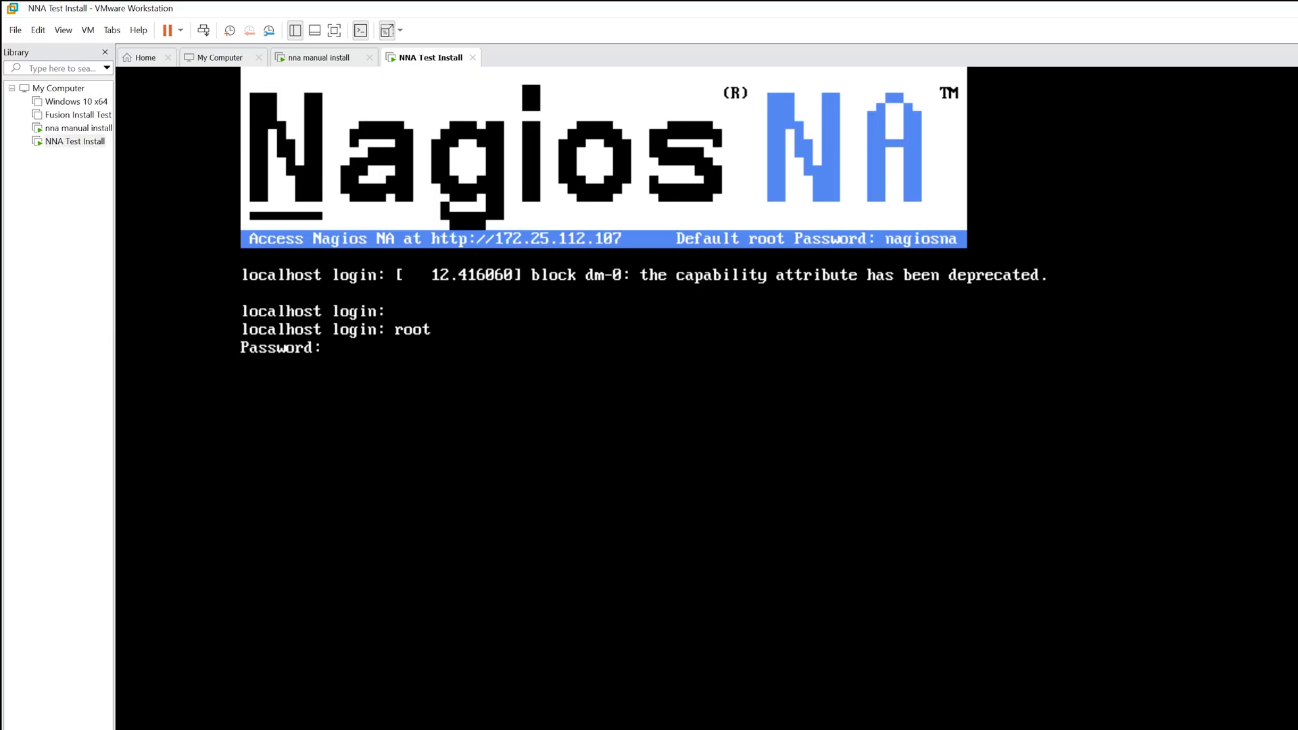
pyautogui.write('nagiosna')
pyautogui.press('Return')
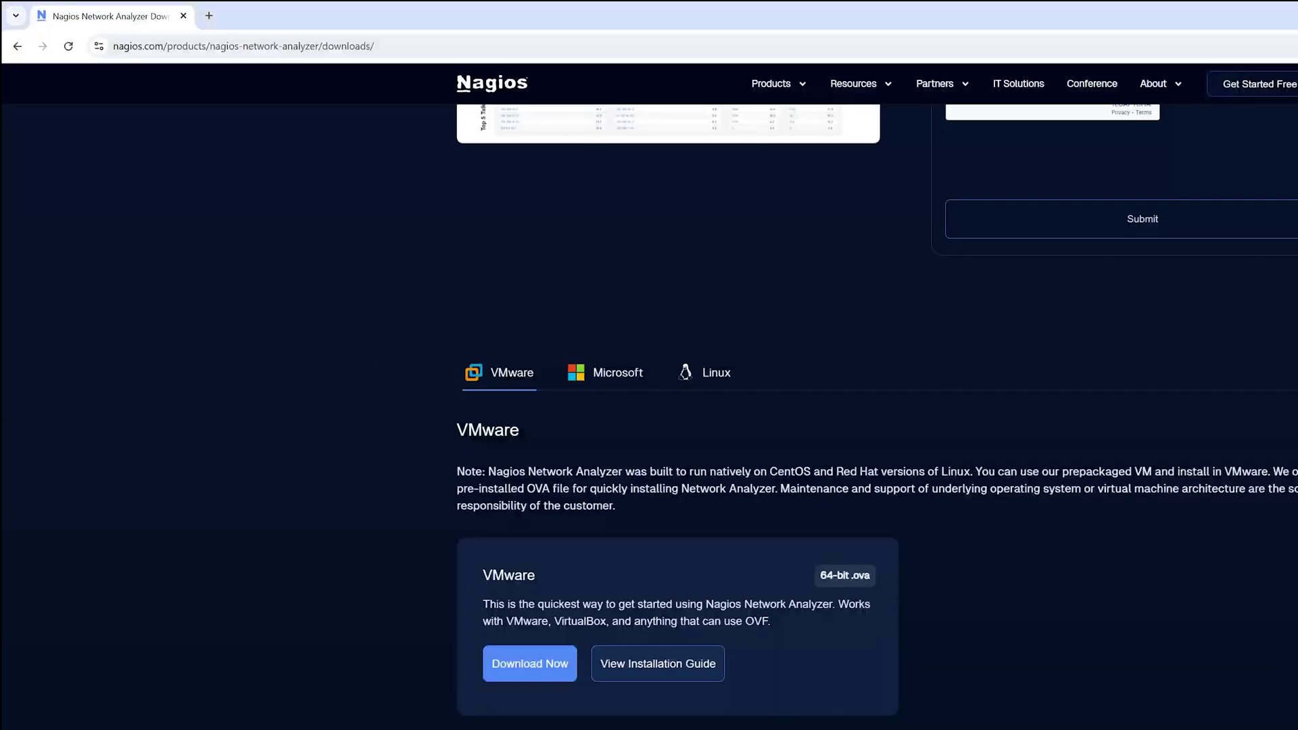
# Load 172.25.112.1 in a new Chrome tab and keep the Free 30 Day Trial licence selected.
pyautogui.click(216, 15)
pyautogui.click(209, 47)
pyautogui.write('172.25.112.1')
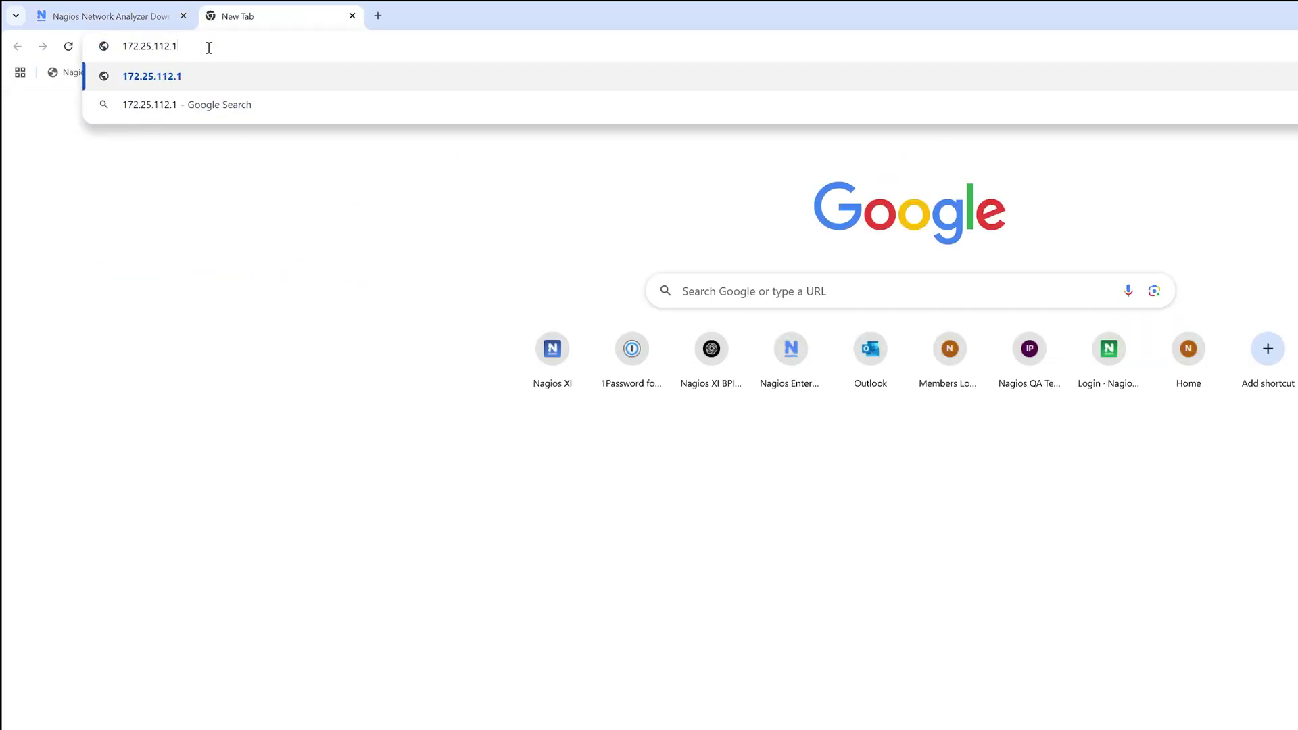
pyautogui.press('Return')
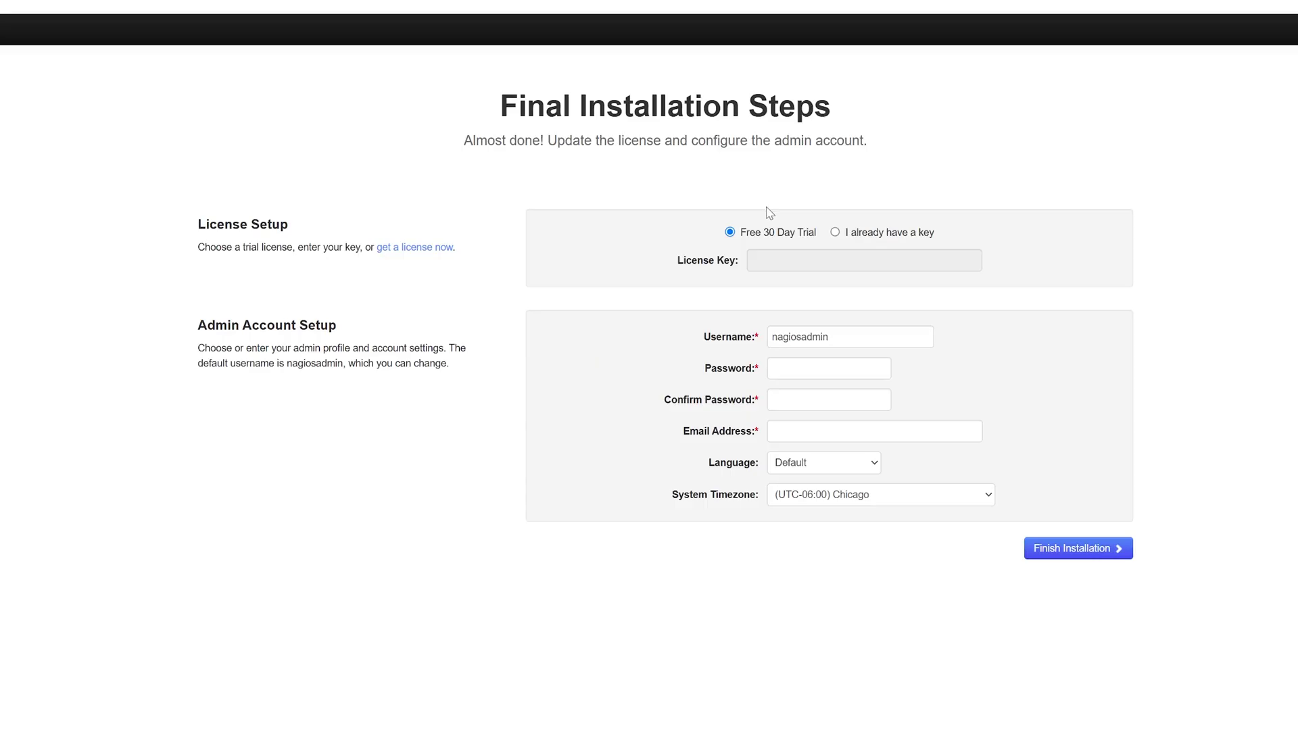
pyautogui.click(836, 233)
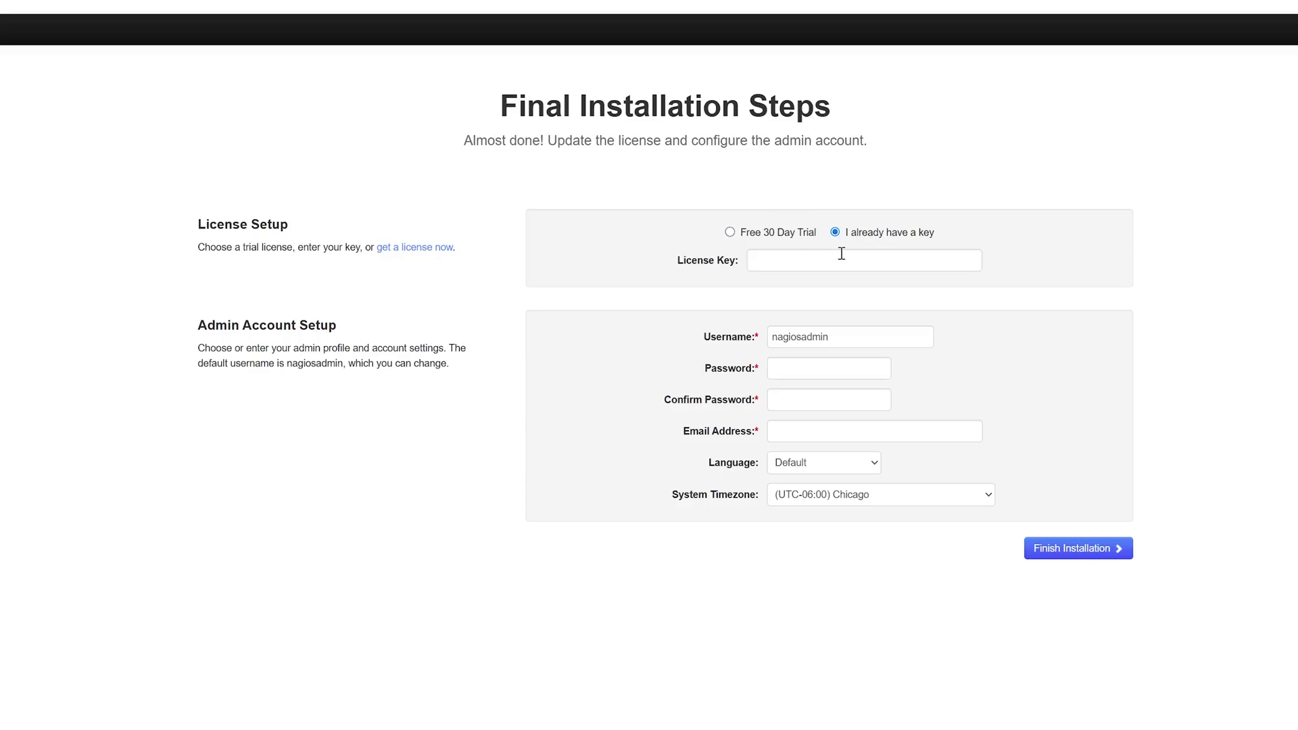
pyautogui.click(730, 233)
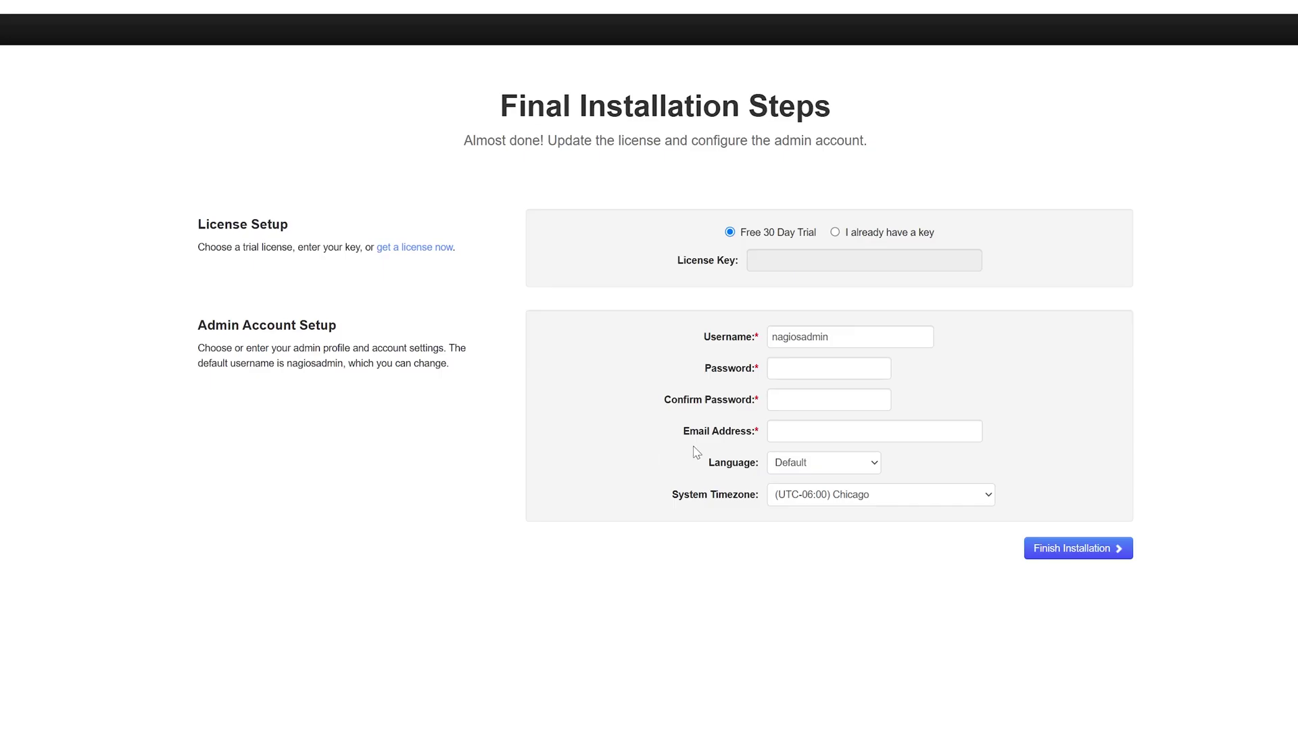
# Enter and confirm the admin password, fill in the admin e-mail address, and finish the installation.
pyautogui.click(788, 369)
pyautogui.write('••••')
pyautogui.press('Tab')
pyautogui.write('•••')
pyautogui.press('Tab')
pyautogui.write('root@localhost')
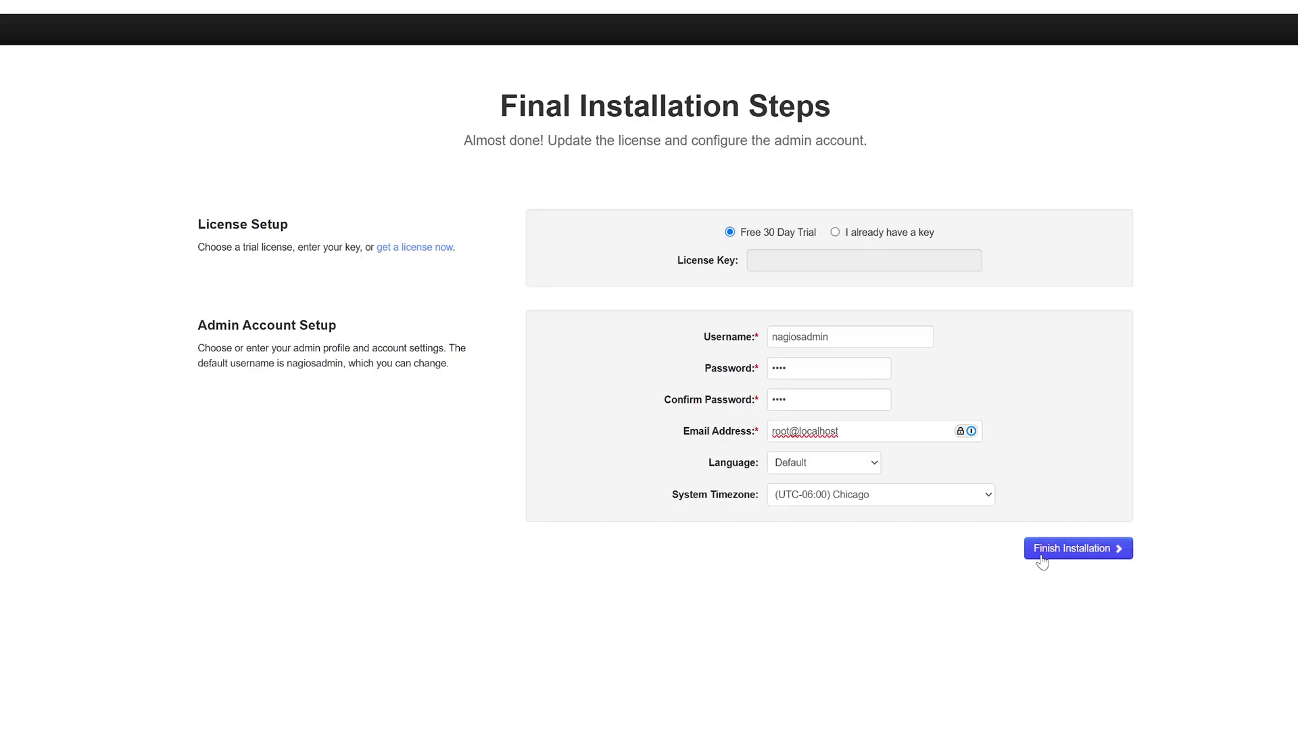
pyautogui.click(1041, 549)
# Log in as nagiosadmin and dismiss Chrome's password warning.
pyautogui.click(471, 373)
pyautogui.write('nagiosadmin')
pyautogui.press('Tab')
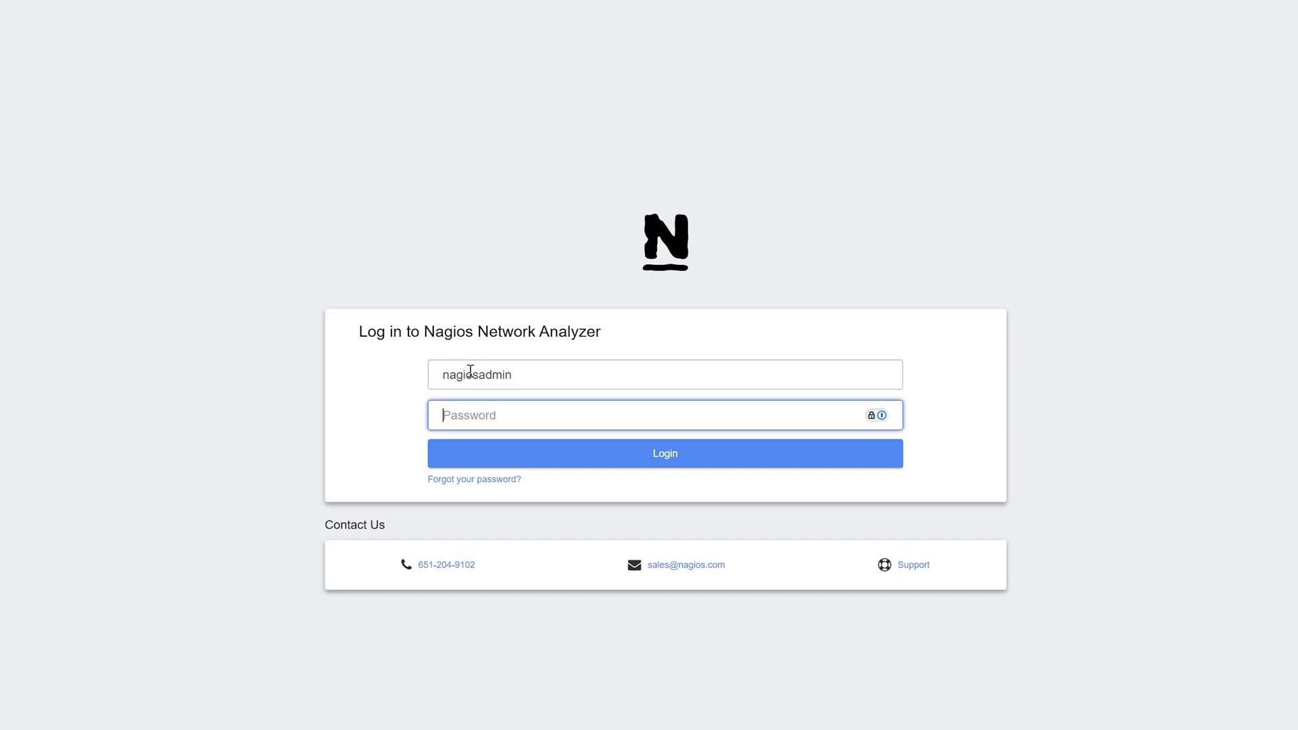
pyautogui.write('n')
pyautogui.press('Return')
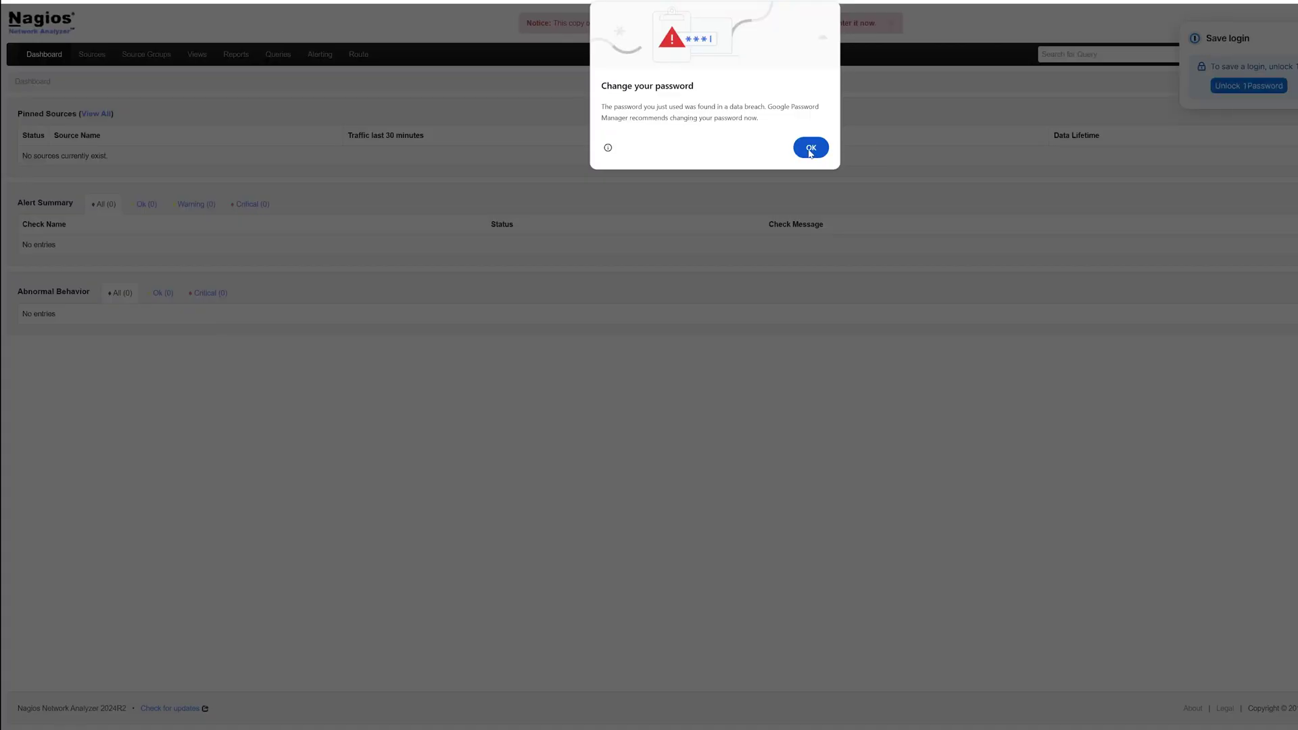
pyautogui.press('Escape')
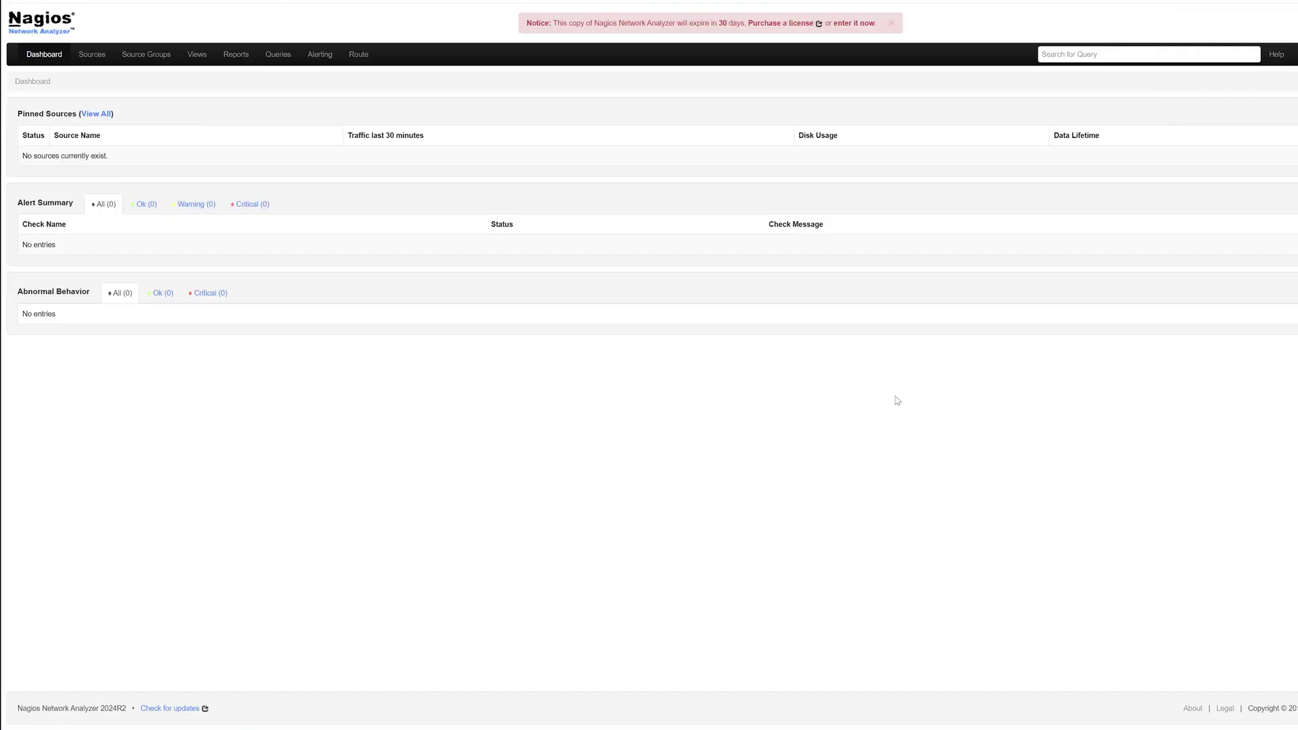